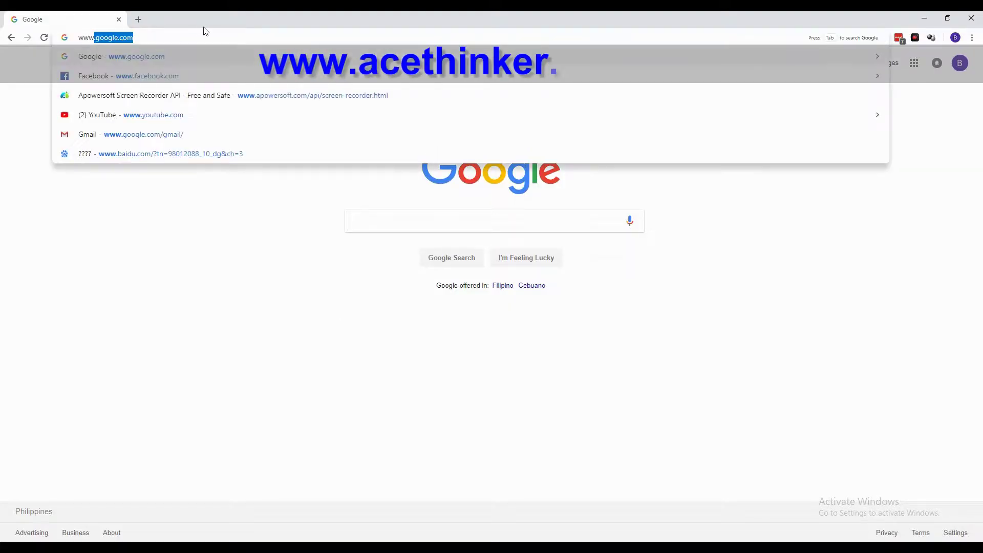
pyautogui.write('.acethinker.com')
pyautogui.press('Return')
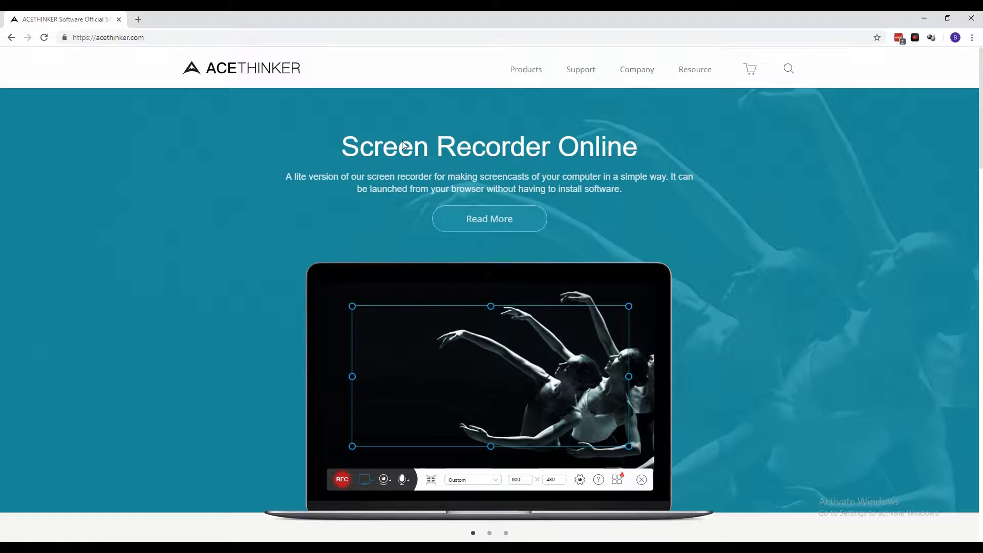
# Step: Go to the Video Keeper product page and download the video-keeper.exe free trial installer
pyautogui.click(524, 73)
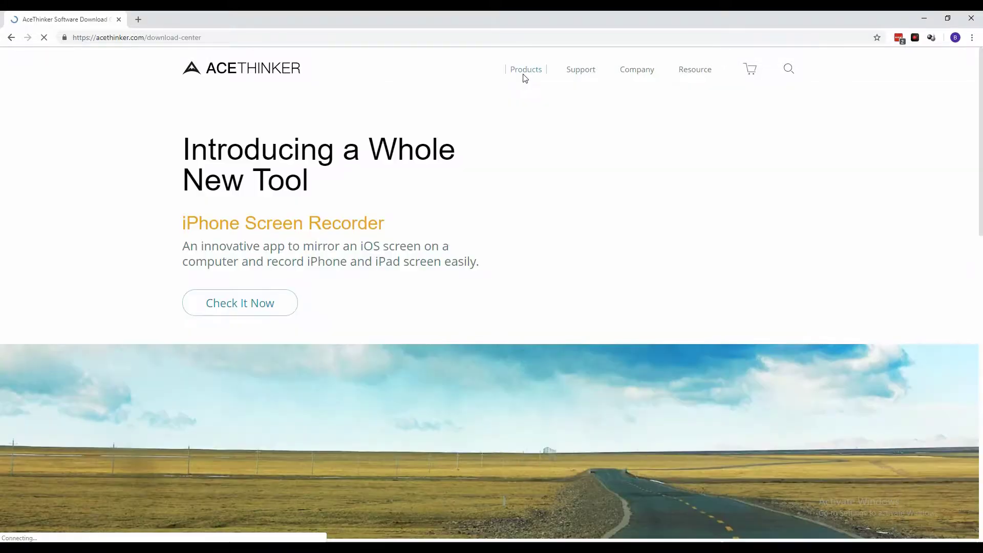
pyautogui.scroll(-5, 435, 238)
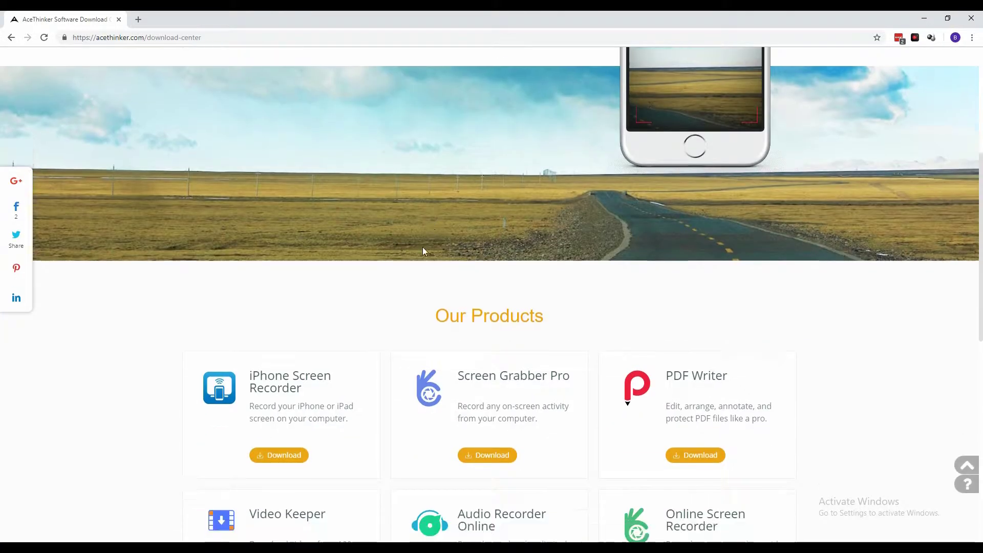
pyautogui.scroll(-5, 422, 247)
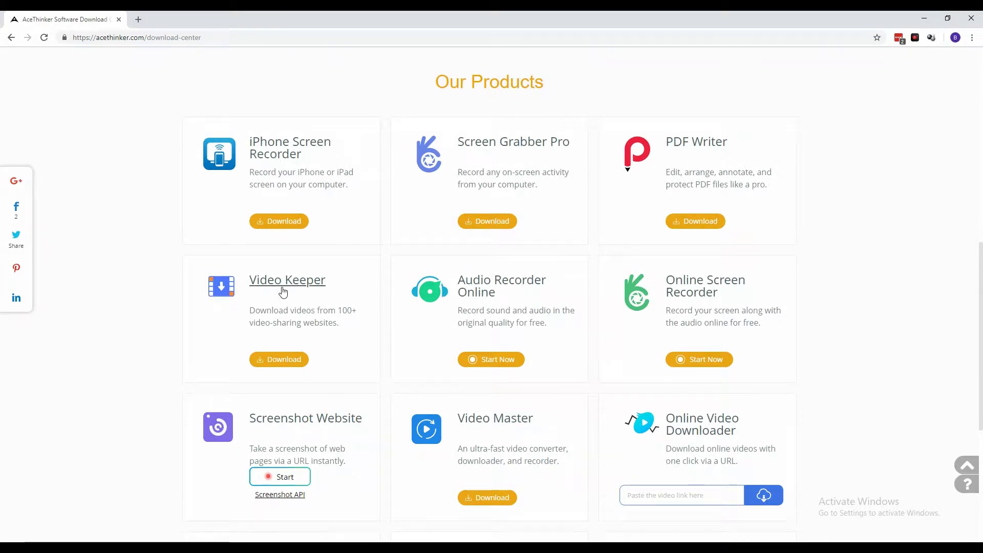
pyautogui.click(293, 288)
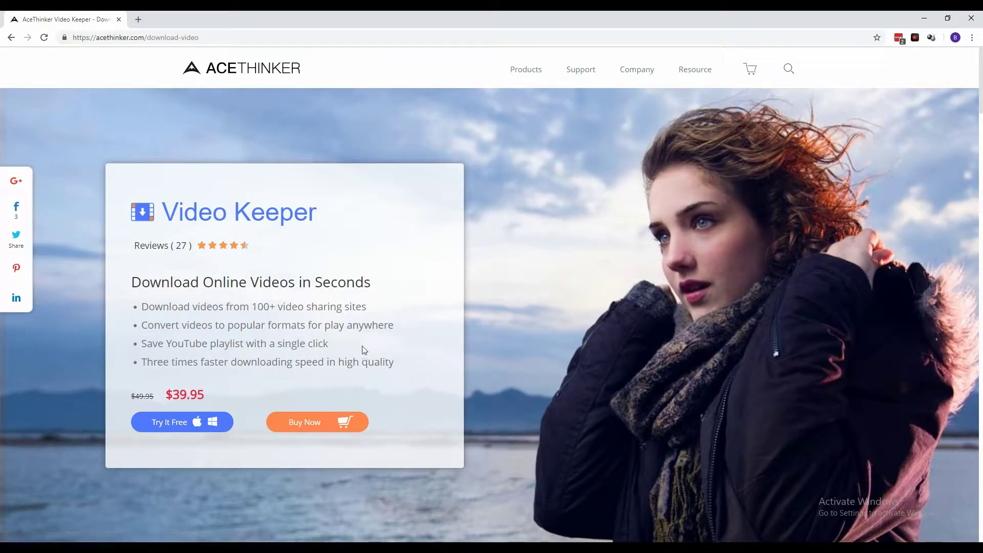
pyautogui.click(180, 428)
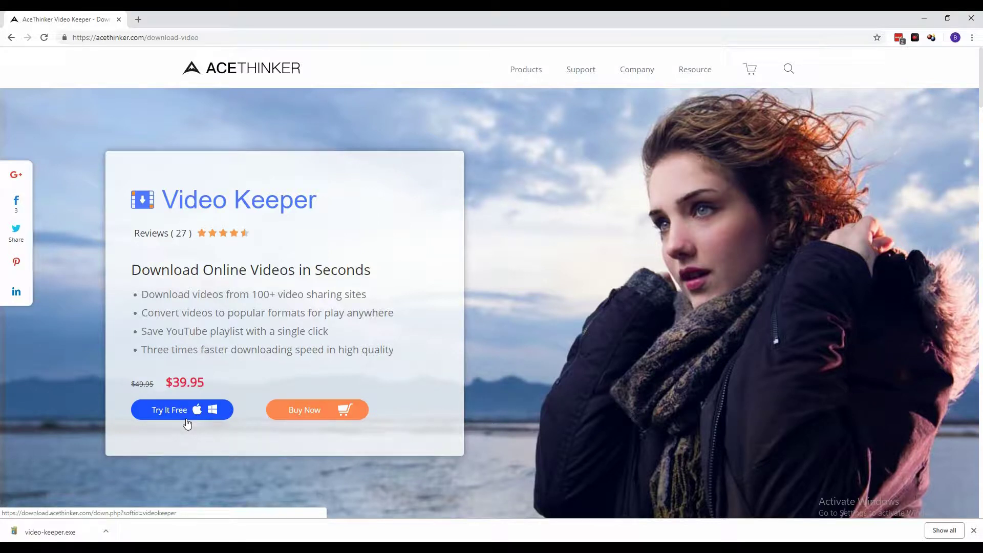
# Step: Show the video-keeper installer in the Downloads folder and launch it
pyautogui.click(106, 533)
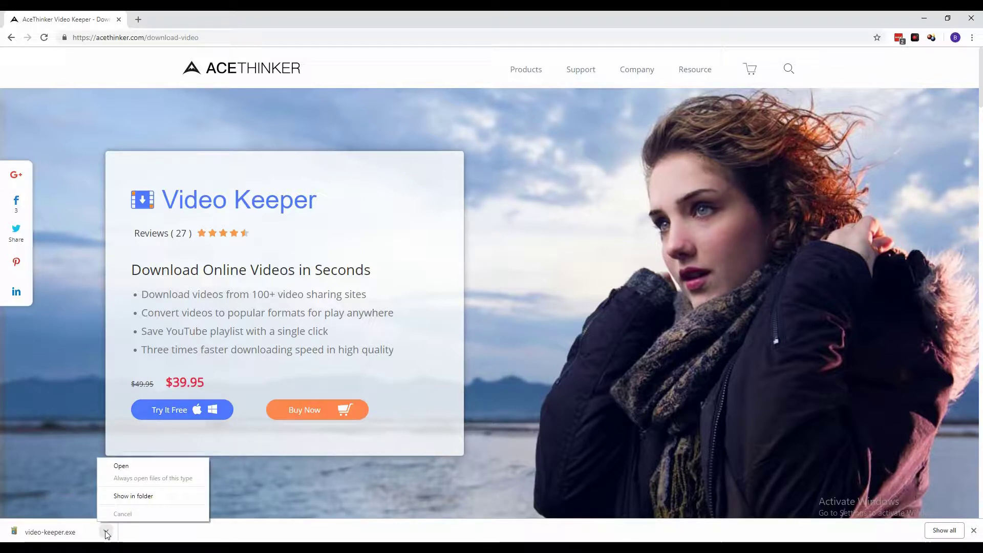
pyautogui.click(132, 497)
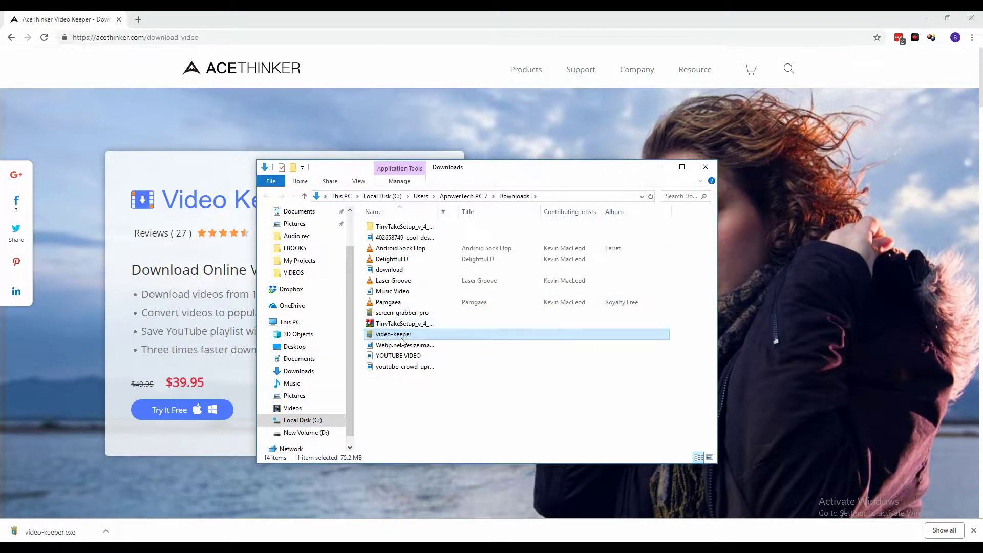
pyautogui.click(392, 336)
pyautogui.click(391, 334)
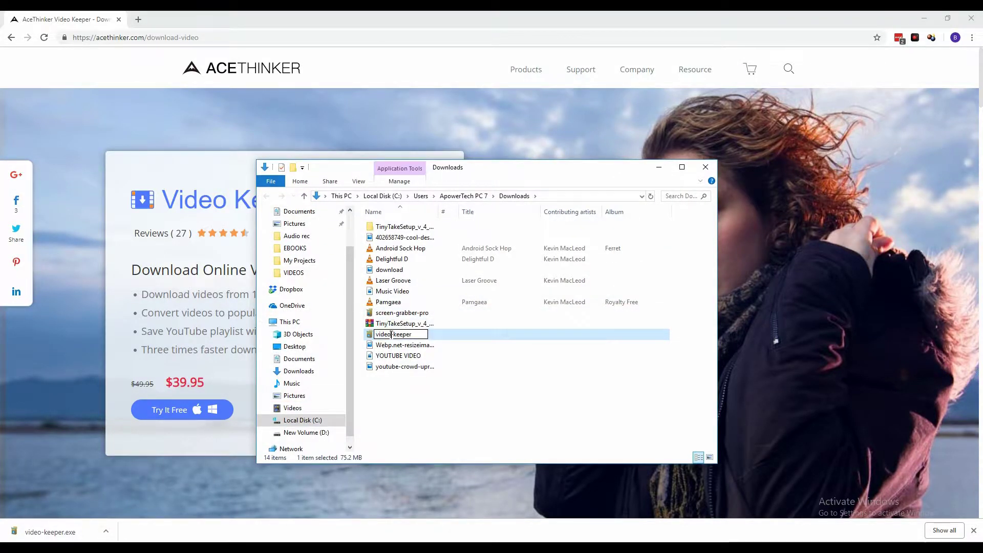
pyautogui.press('Return')
pyautogui.doubleClick(406, 336)
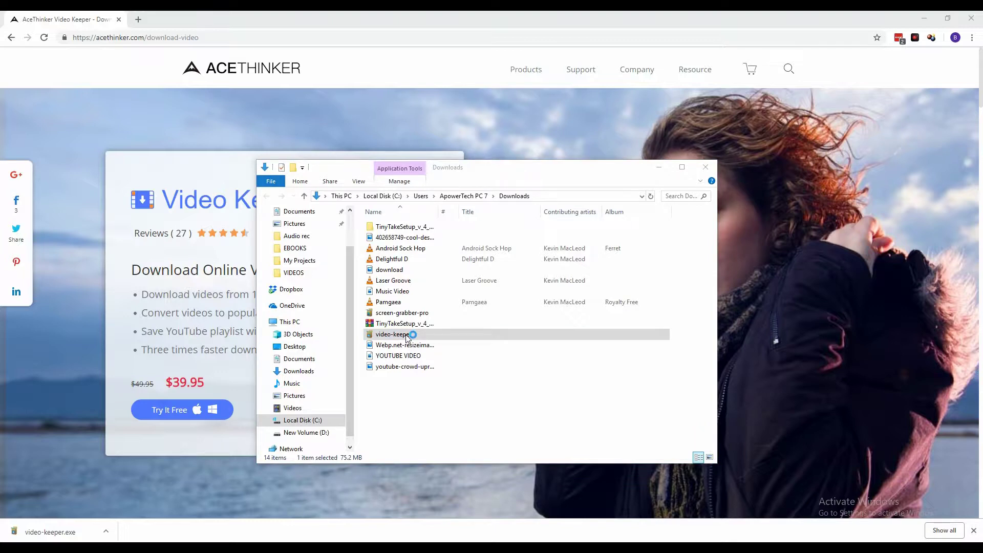
# Step: Install Video Keeper in the default location without a Quick Launch shortcut, then launch it
pyautogui.click(502, 308)
pyautogui.click(563, 378)
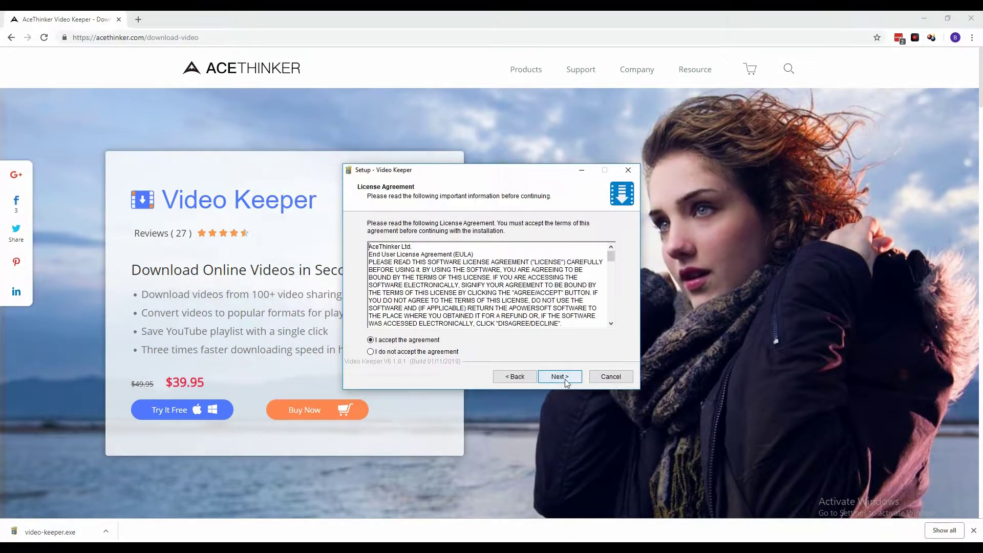
pyautogui.click(559, 376)
pyautogui.click(560, 376)
pyautogui.click(560, 376)
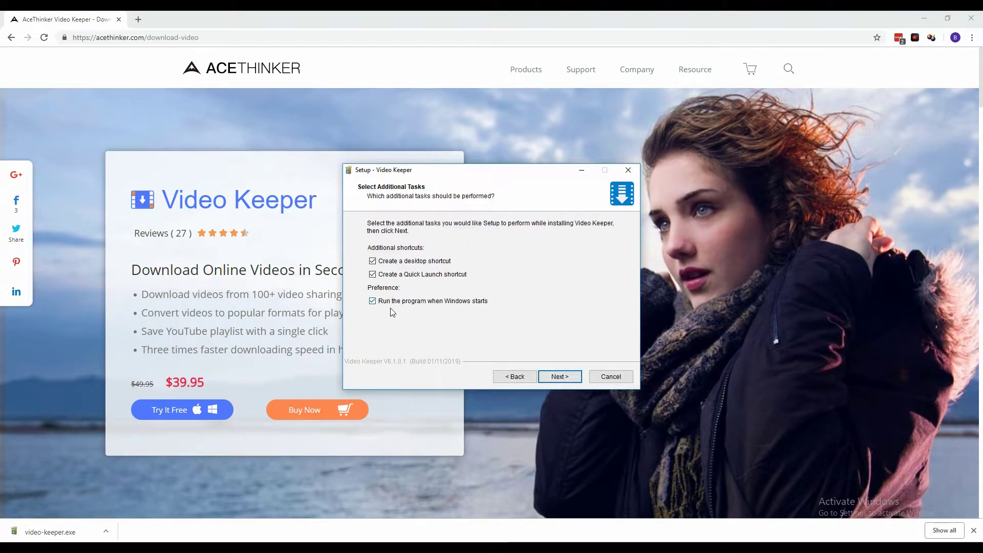
pyautogui.click(372, 274)
pyautogui.click(560, 376)
pyautogui.click(559, 376)
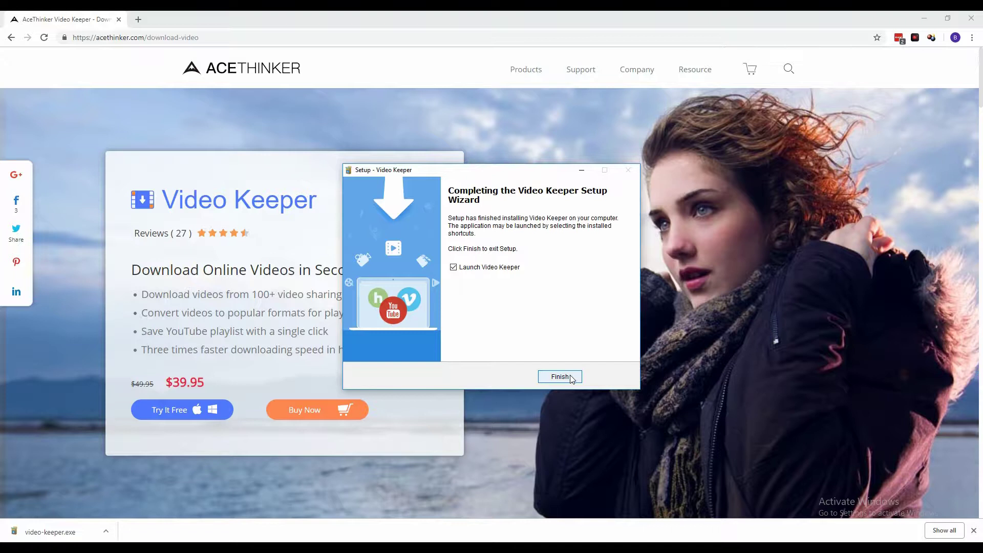
pyautogui.click(559, 376)
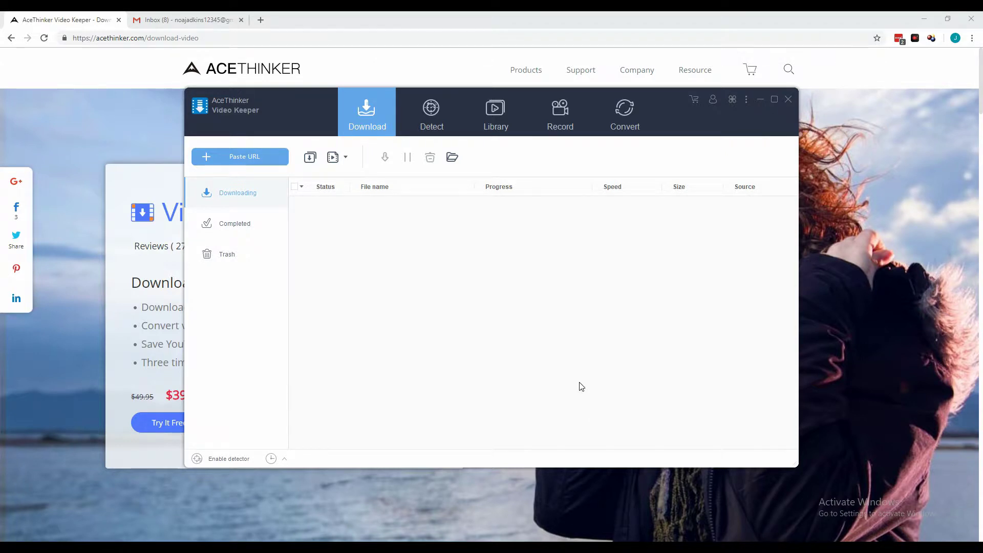
# Step: Open the login form, switch to Sign up, and enter the account e-mail address
pyautogui.click(713, 101)
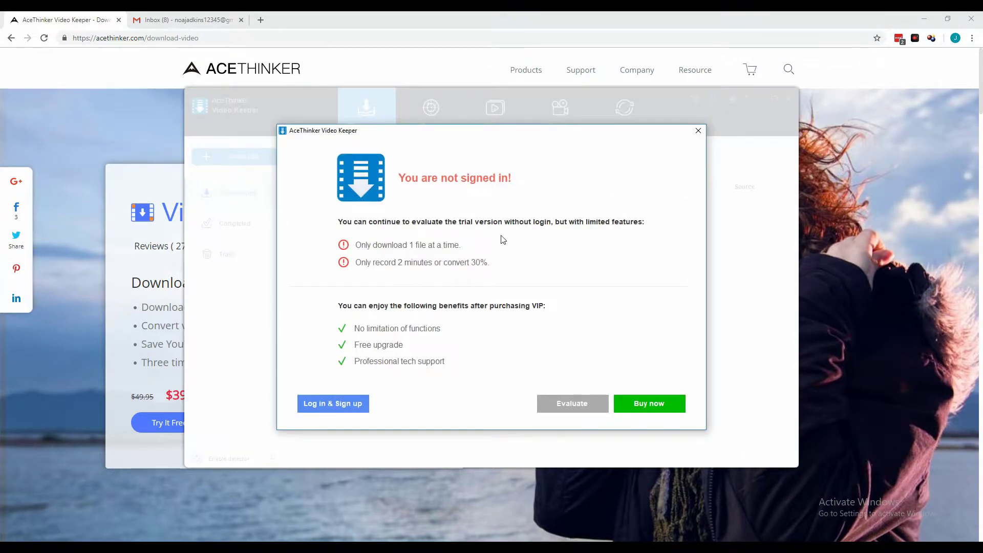
pyautogui.click(333, 404)
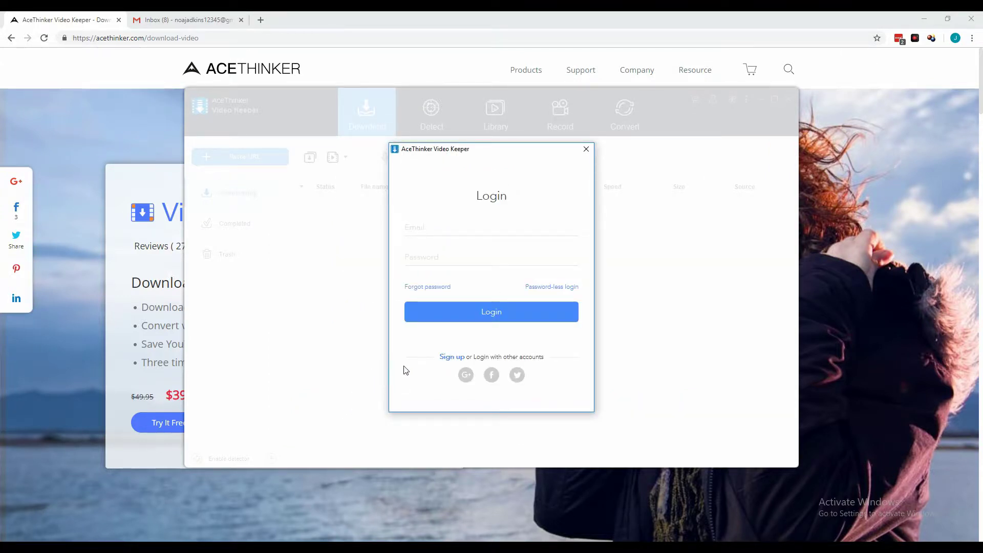
pyautogui.click(460, 360)
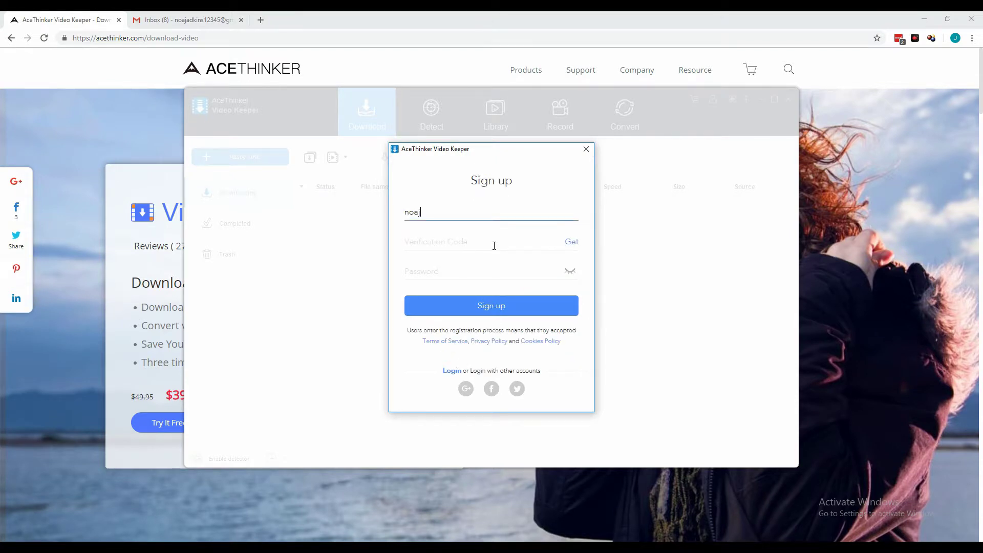
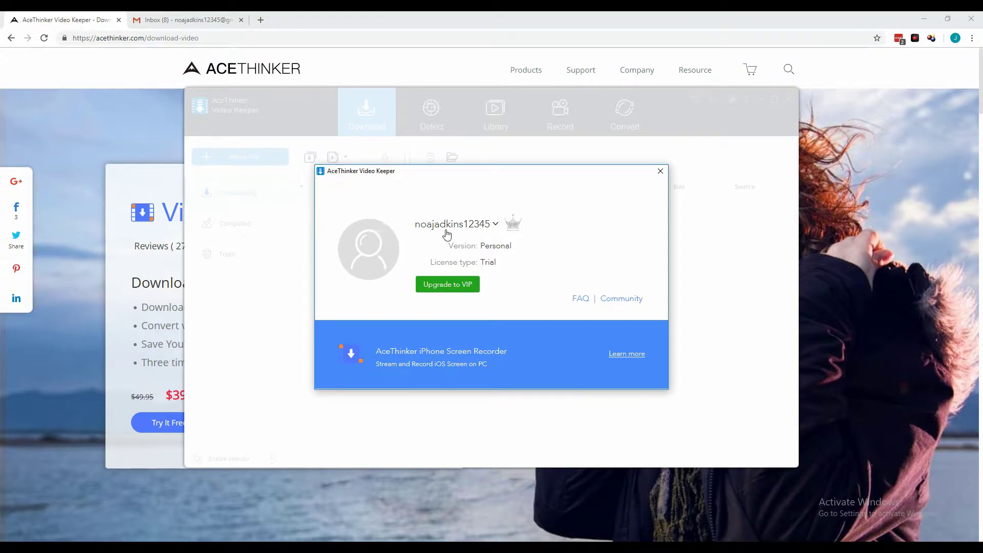
# Step: Note the Trial license type, then choose Activate from the account username menu
pyautogui.doubleClick(493, 265)
pyautogui.click(536, 262)
pyautogui.click(495, 226)
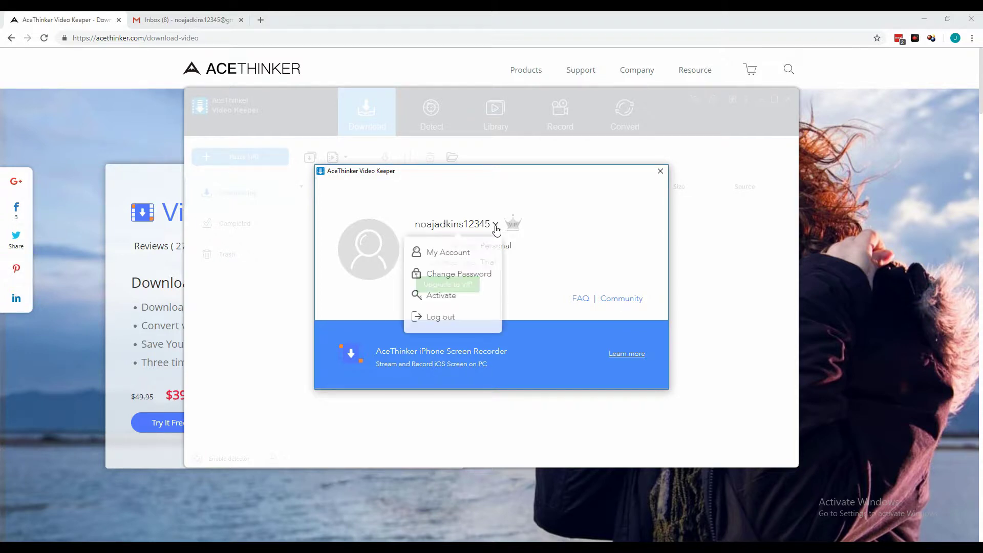
pyautogui.click(444, 298)
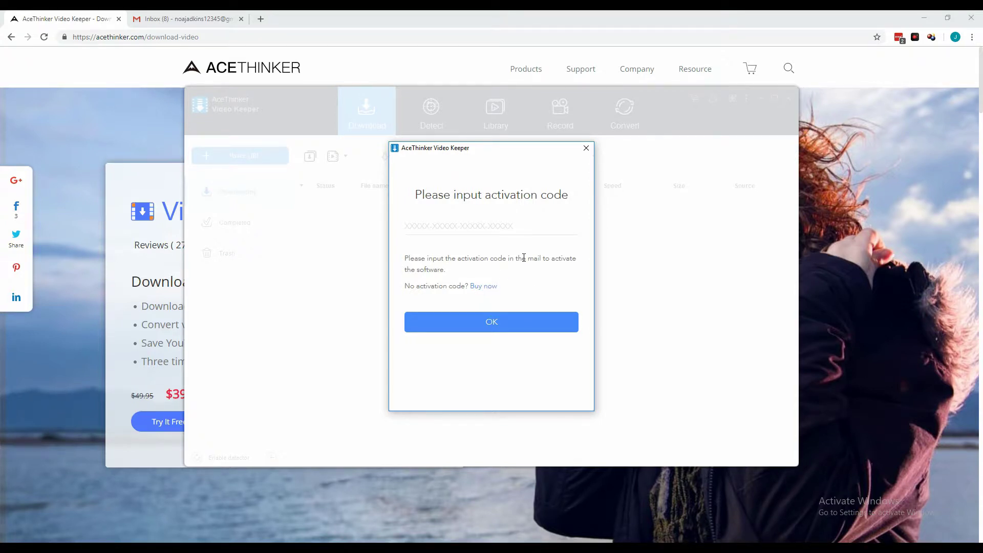
# Step: Paste the emailed activation code, confirm the activation, and close the account window
pyautogui.click(495, 224)
pyautogui.hotkey('ctrl', 'v')
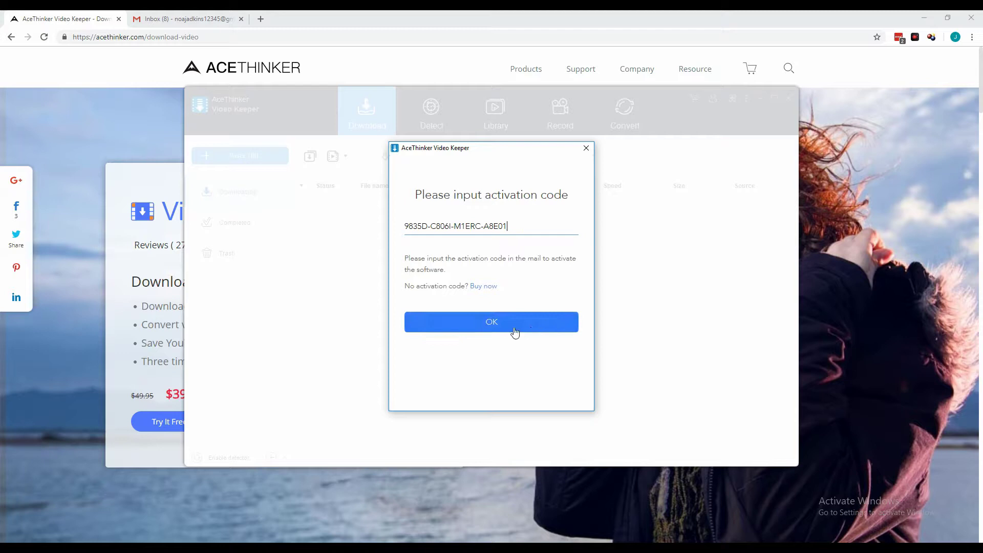
pyautogui.click(487, 322)
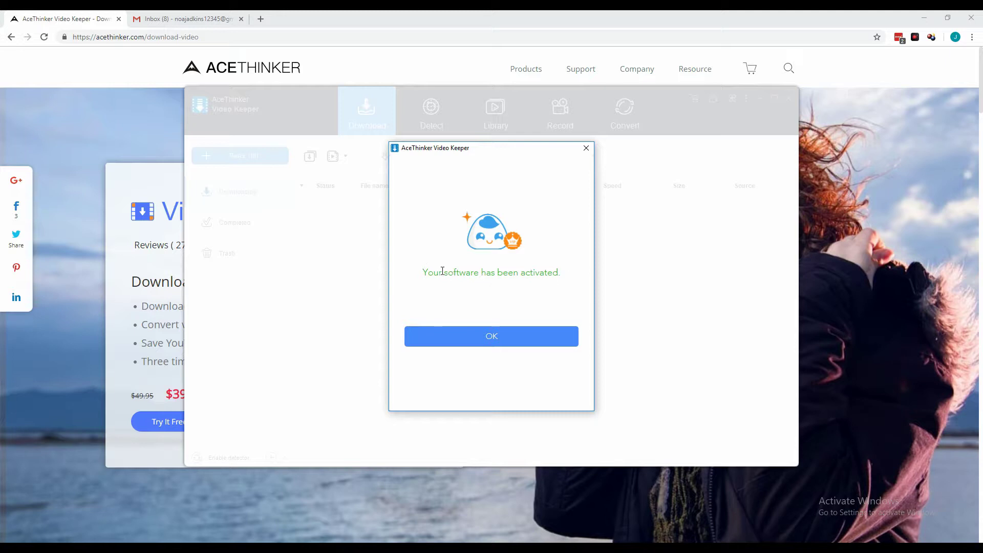
pyautogui.click(507, 343)
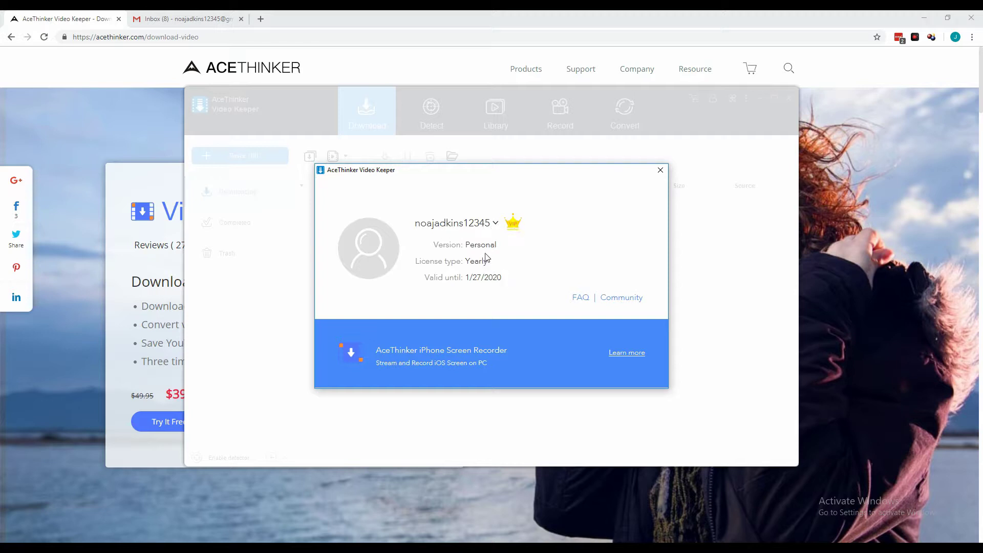
pyautogui.click(660, 170)
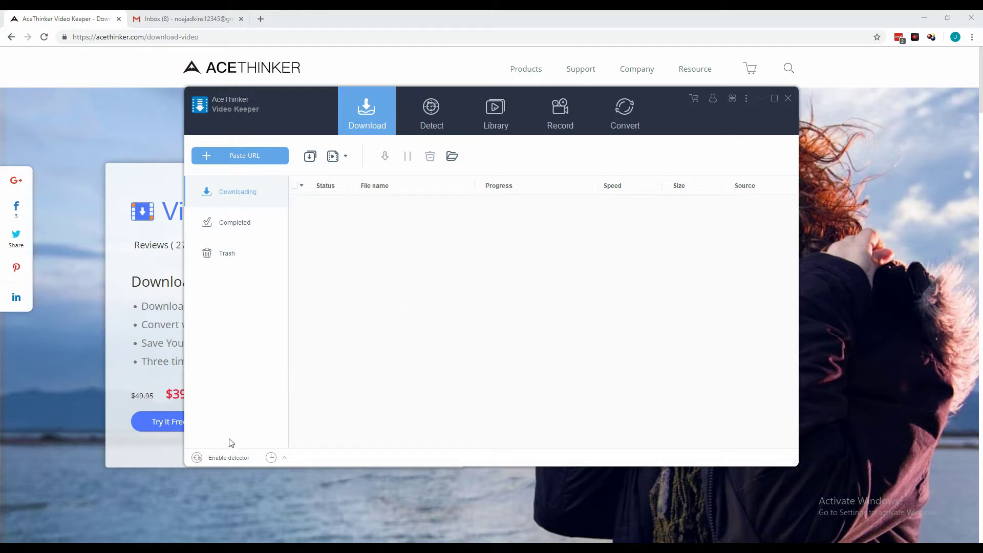
# Step: Enable the detector, open YouTube in the Detect browser, and play the Tom y Jerry video
pyautogui.click(214, 460)
pyautogui.click(434, 111)
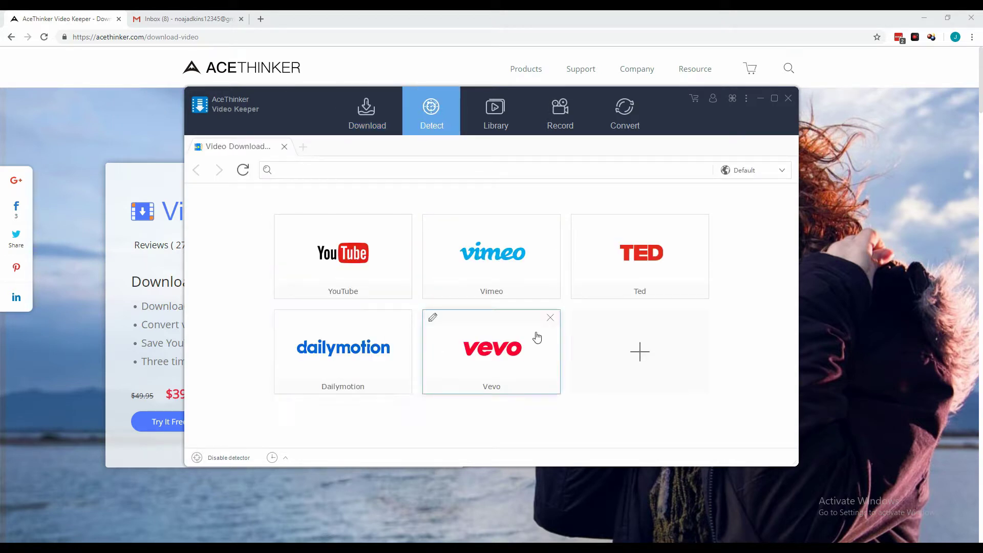
pyautogui.click(365, 259)
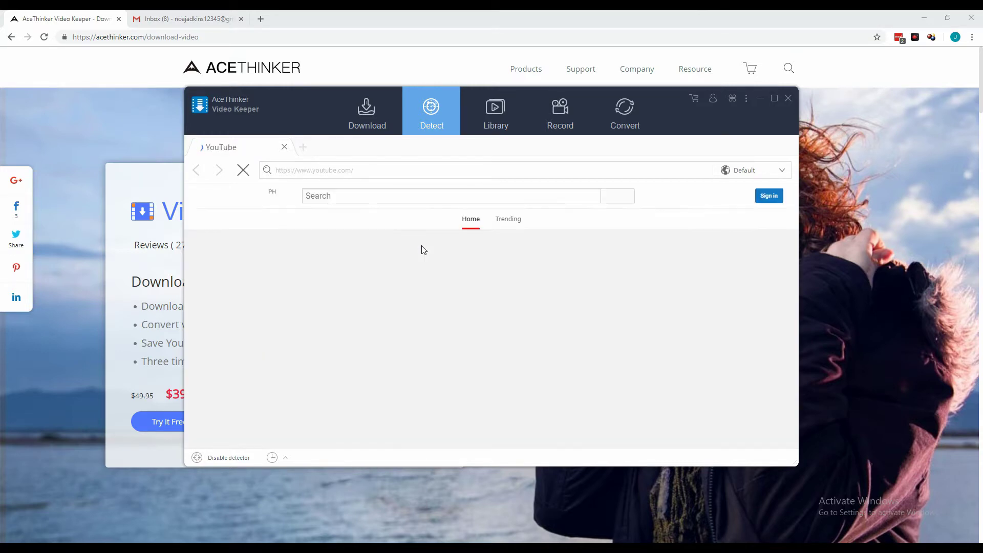
pyautogui.scroll(-3, 602, 315)
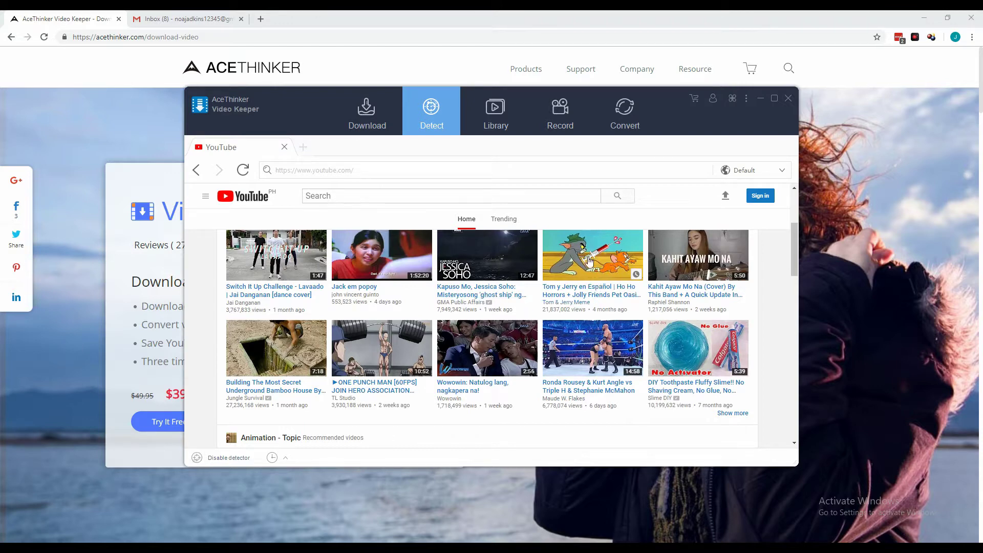
pyautogui.click(587, 261)
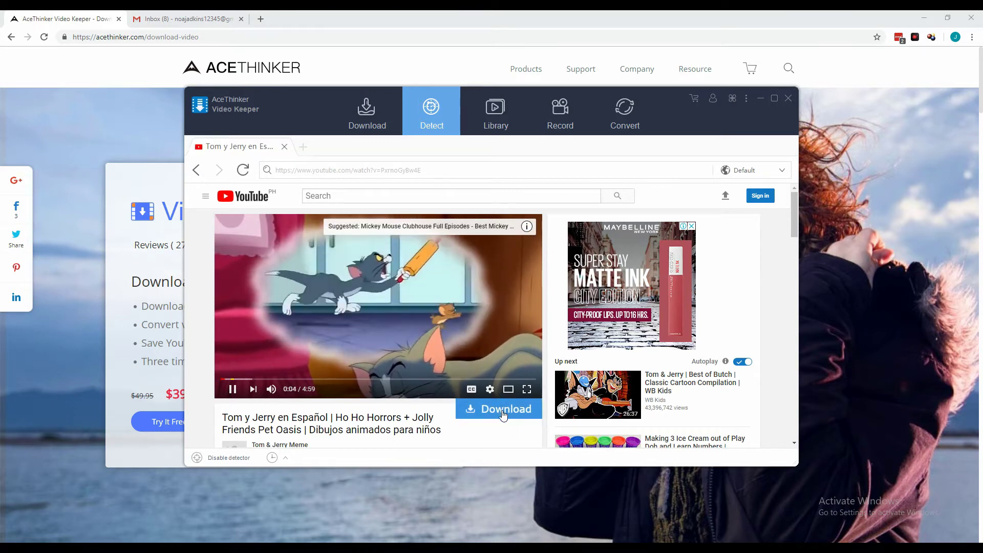
# Step: Queue the Tom y Jerry video for download and check its 16.78 MB progress
pyautogui.click(499, 409)
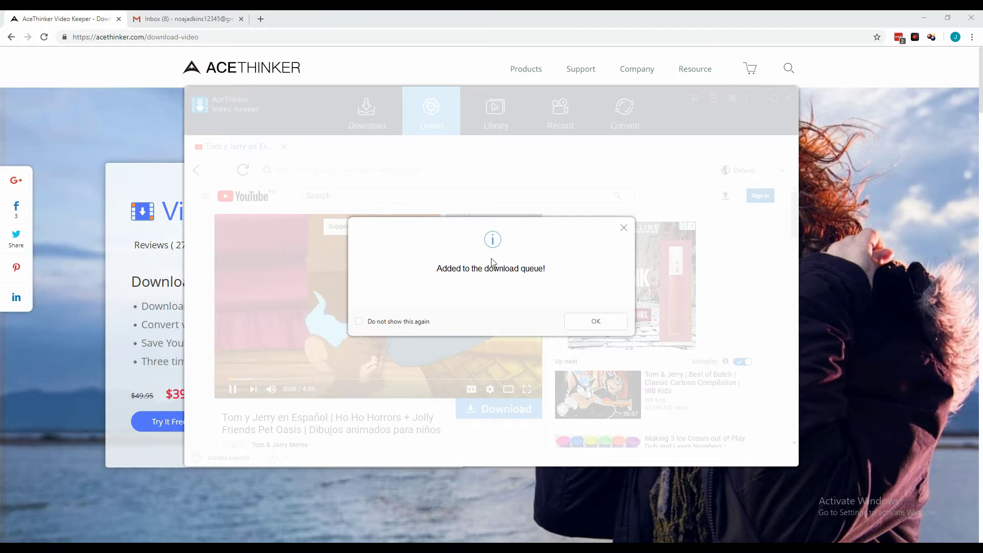
pyautogui.click(596, 321)
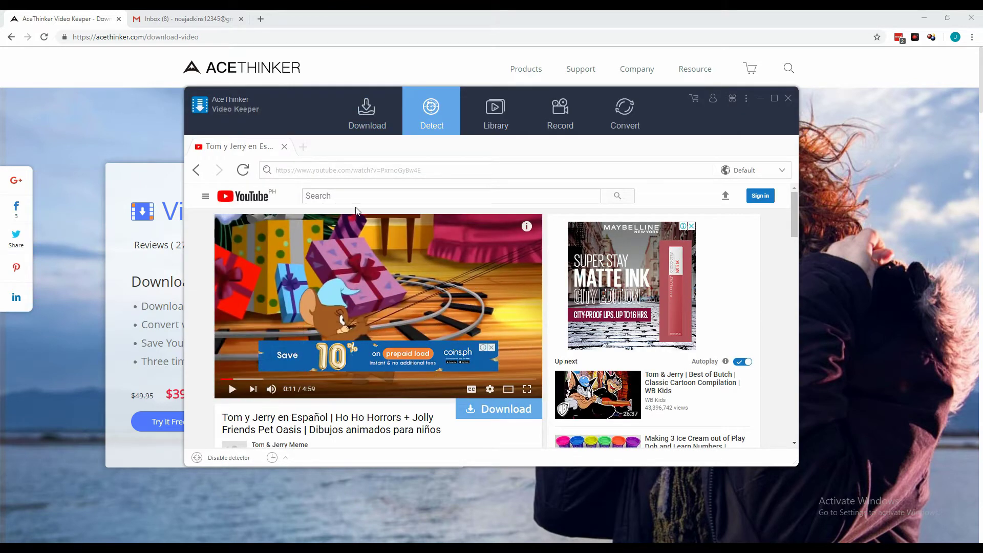
pyautogui.click(367, 115)
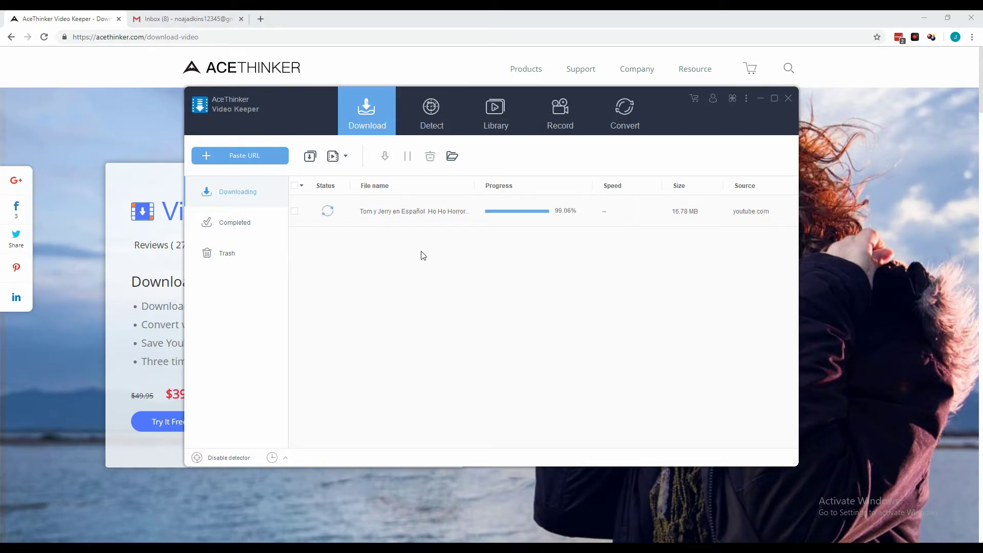
# Step: Open the Completed list and bring up the actions for the Tom y Jerry file
pyautogui.click(239, 224)
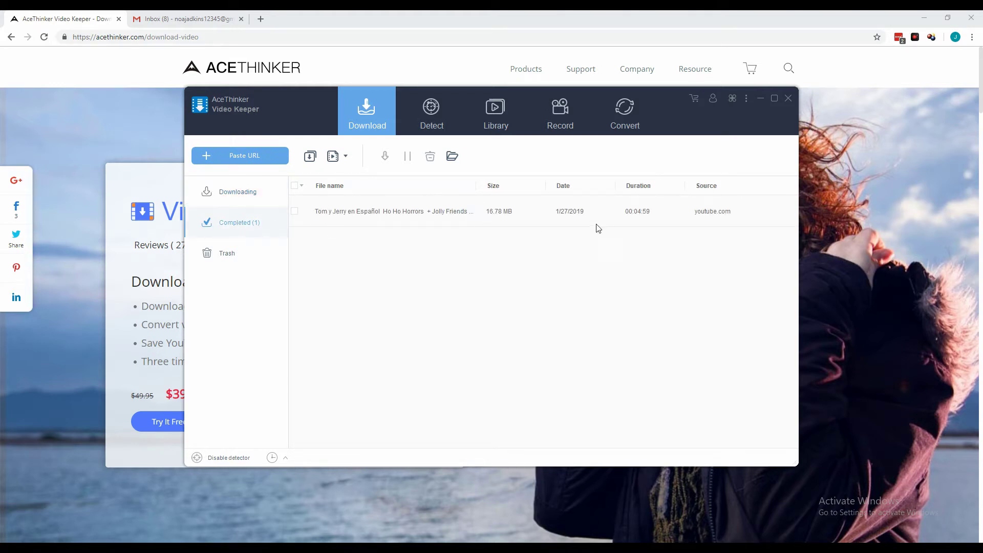
pyautogui.rightClick(433, 211)
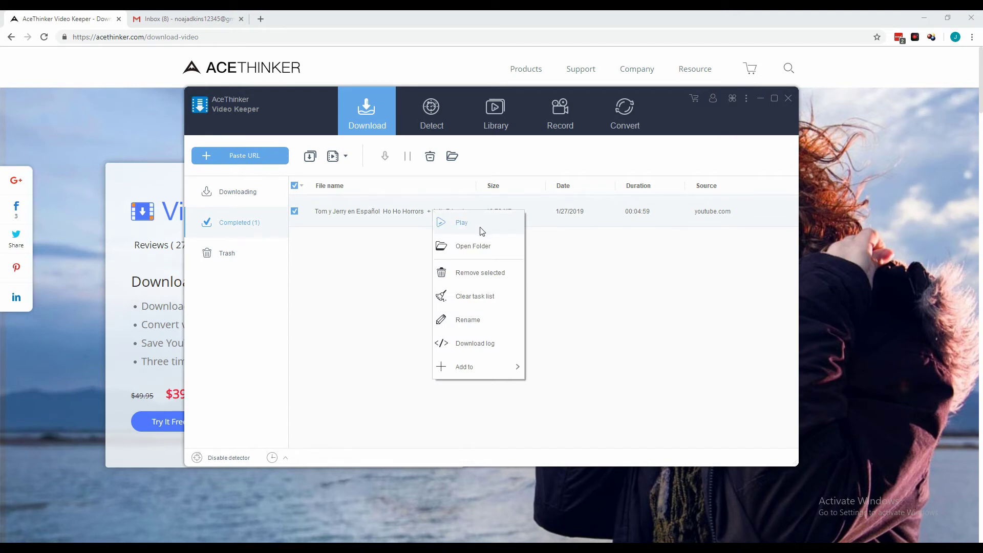